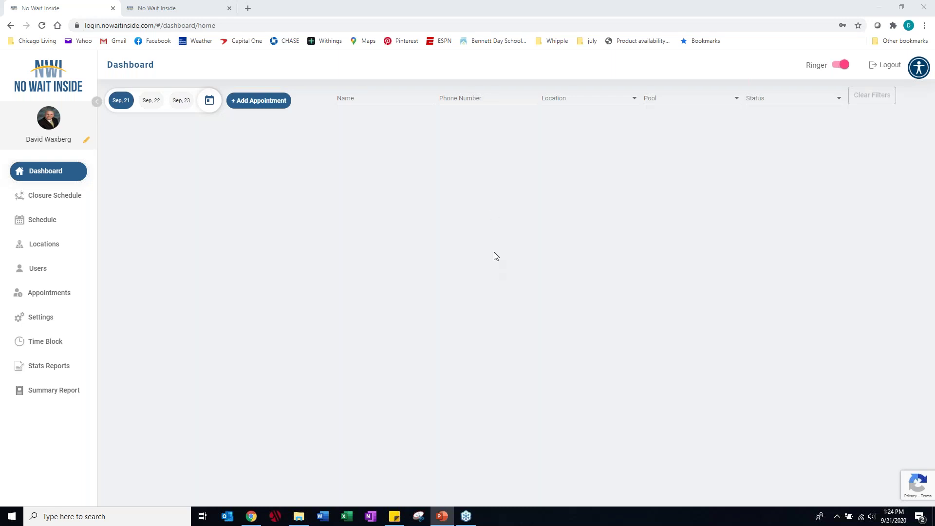
- Bring Chrome back into focus and switch to the tab with the empty Book Appointment form
click(882, 6)
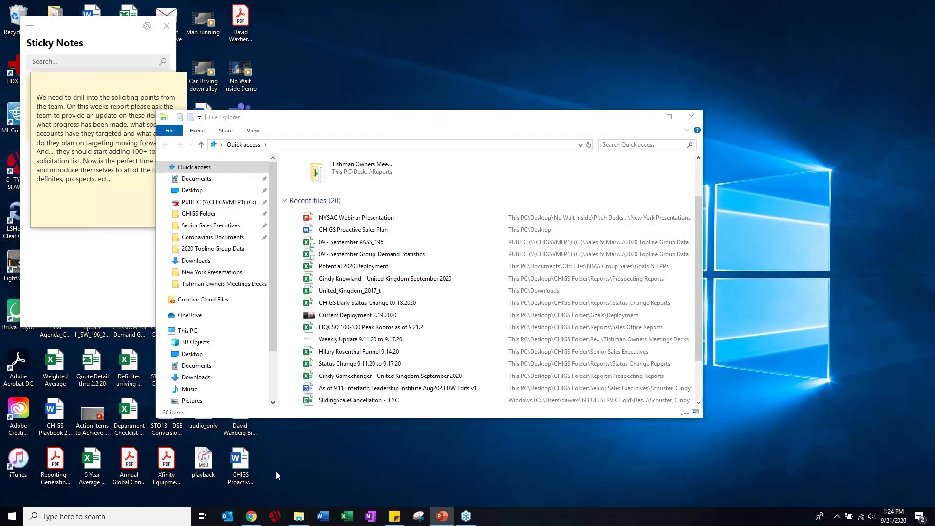
click(250, 519)
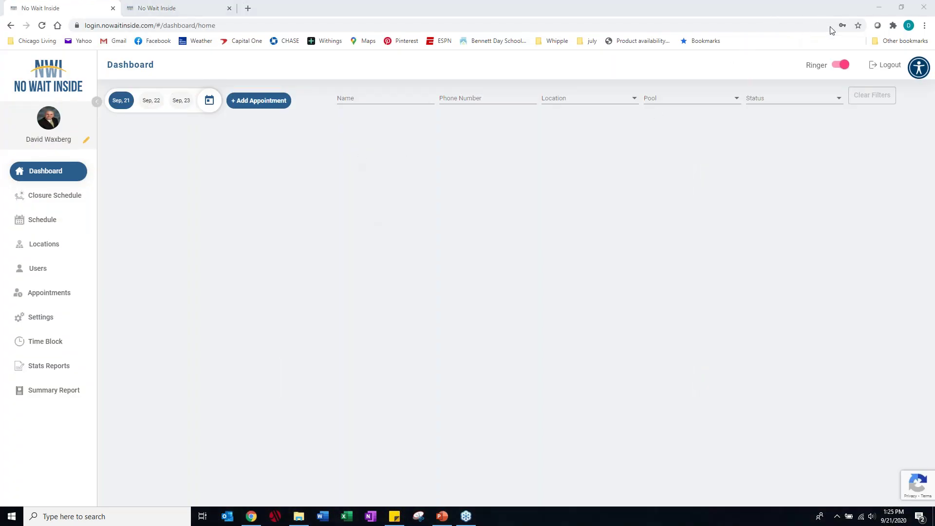
click(803, 10)
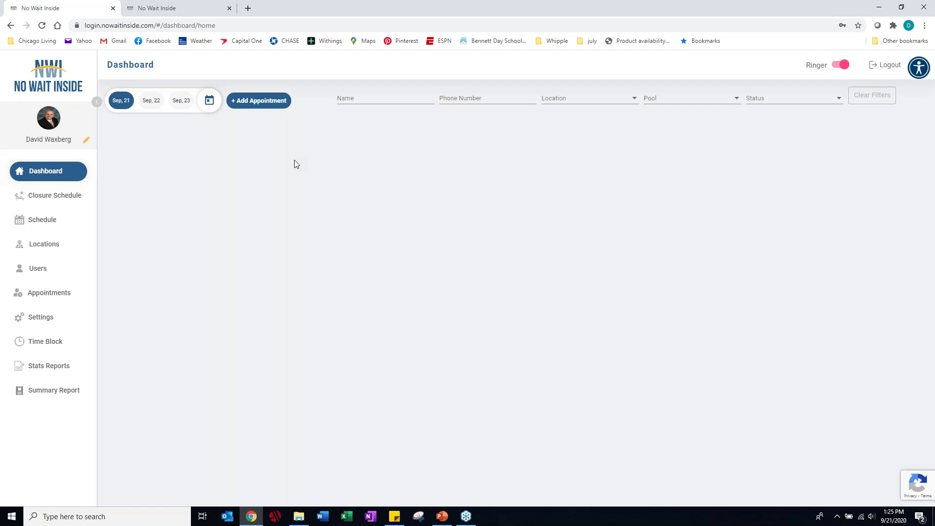
click(195, 13)
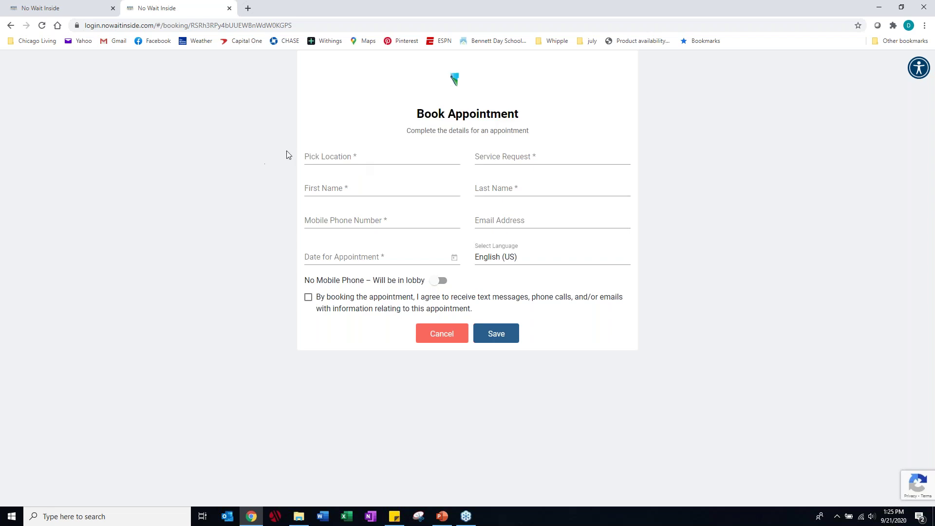
- Choose Plymouth DMV as the location and Driver's Road Test as the service
click(348, 159)
scroll(348, 219, down, 3)
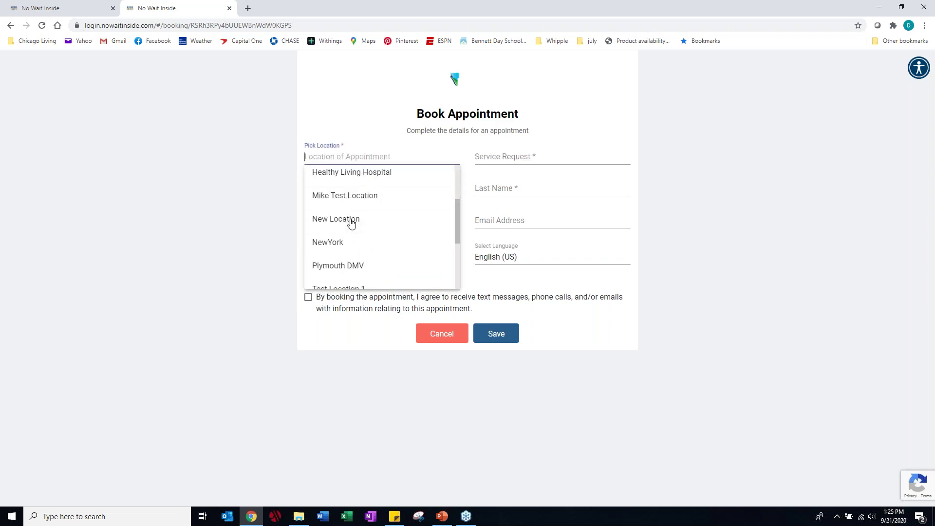
click(355, 226)
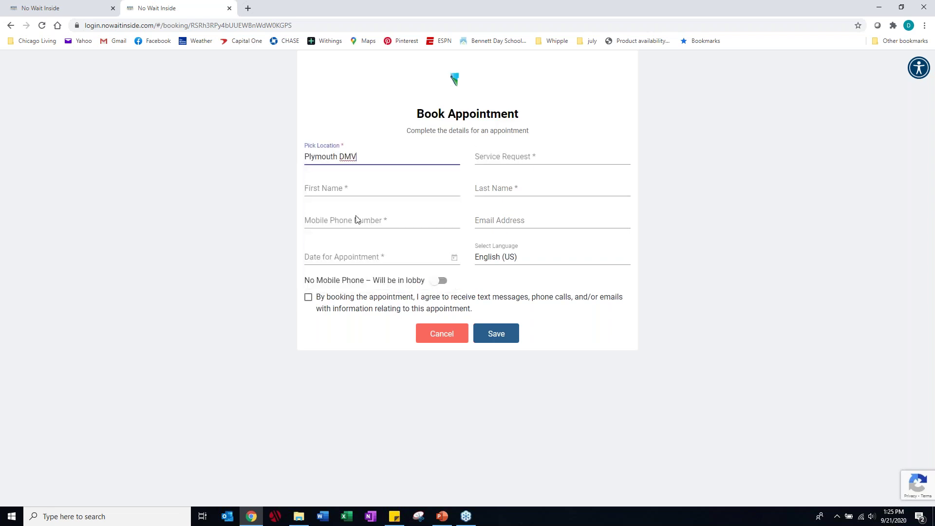
click(496, 157)
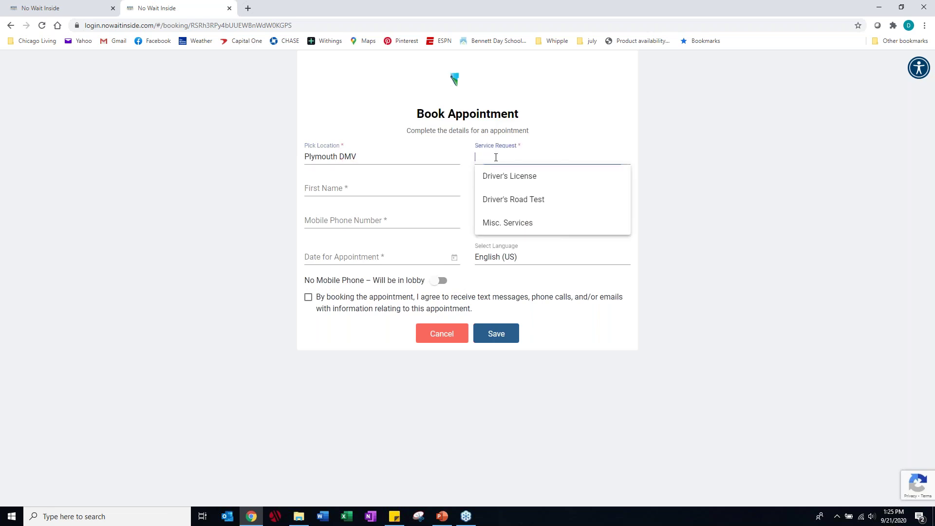
click(505, 201)
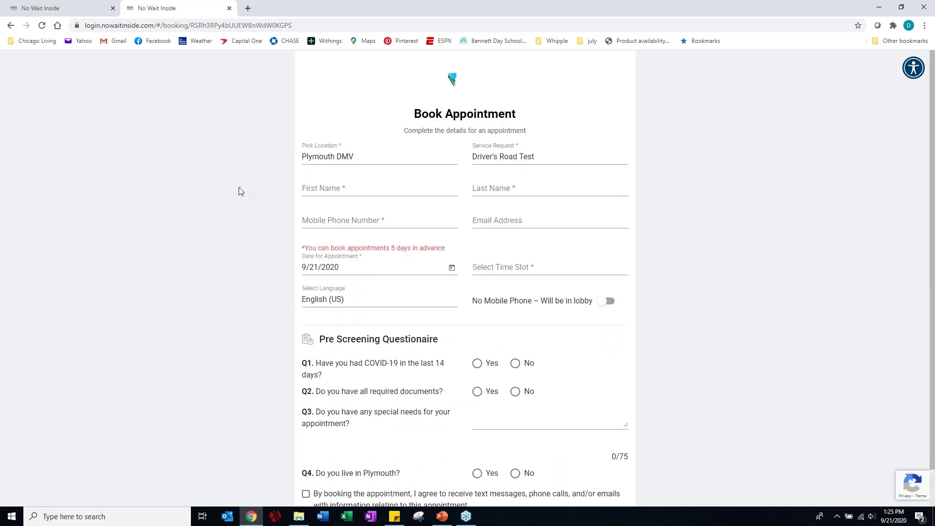
- Enter the customer's first name, last name and mobile phone, skip email, and pick 01:30 PM
click(317, 186)
key(Tab)
key(Tab)
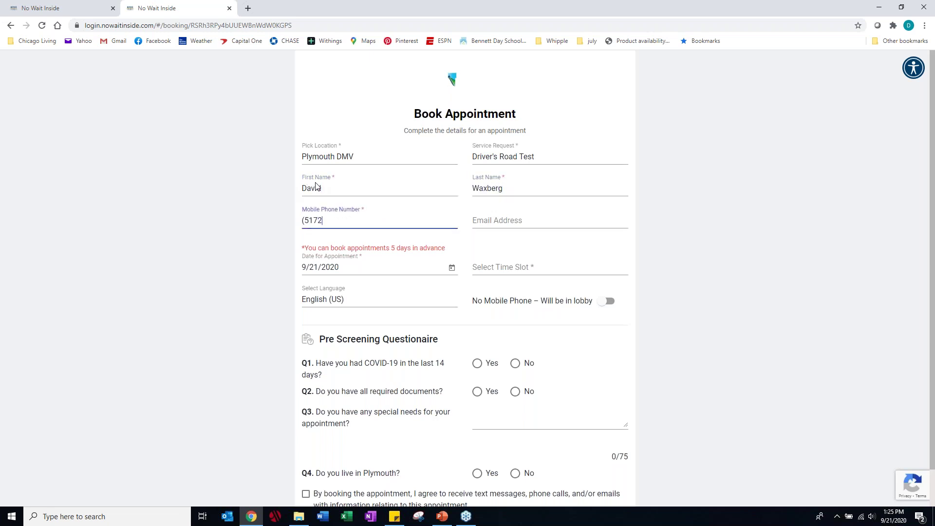
key(Tab)
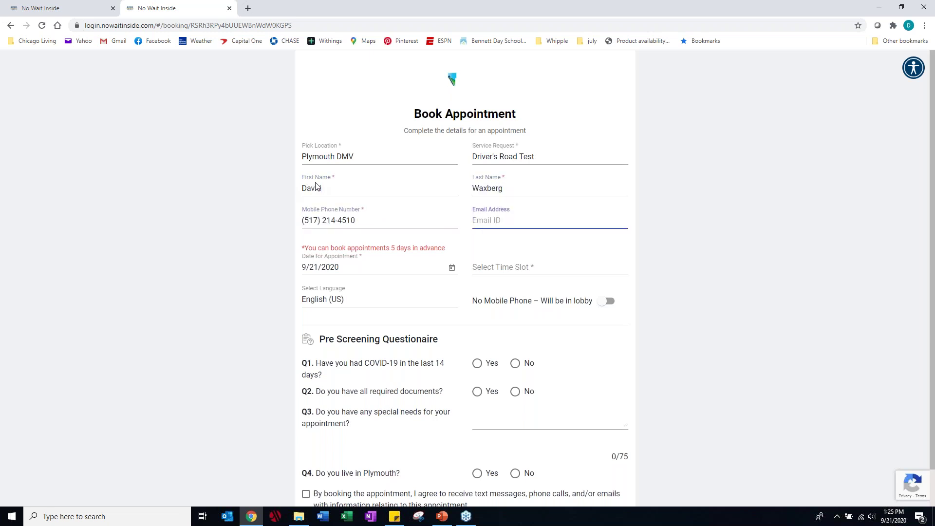
key(Tab)
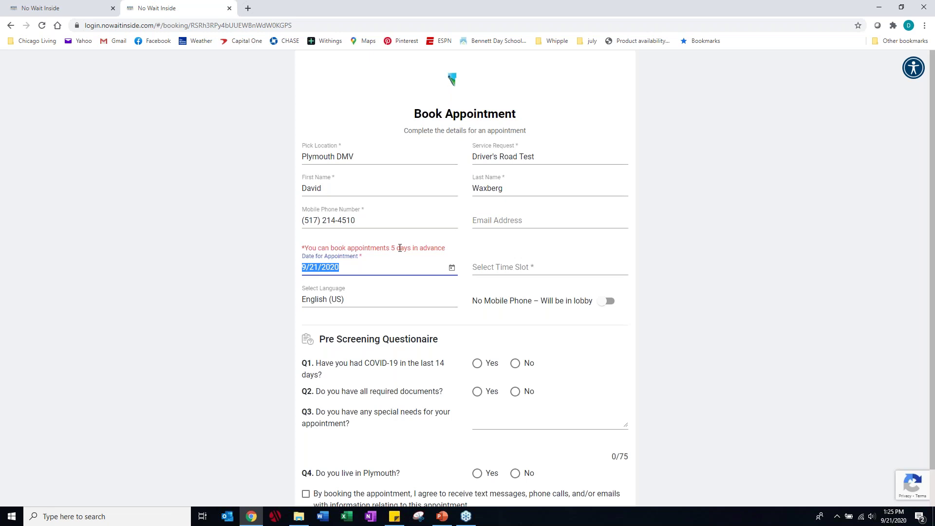
click(504, 268)
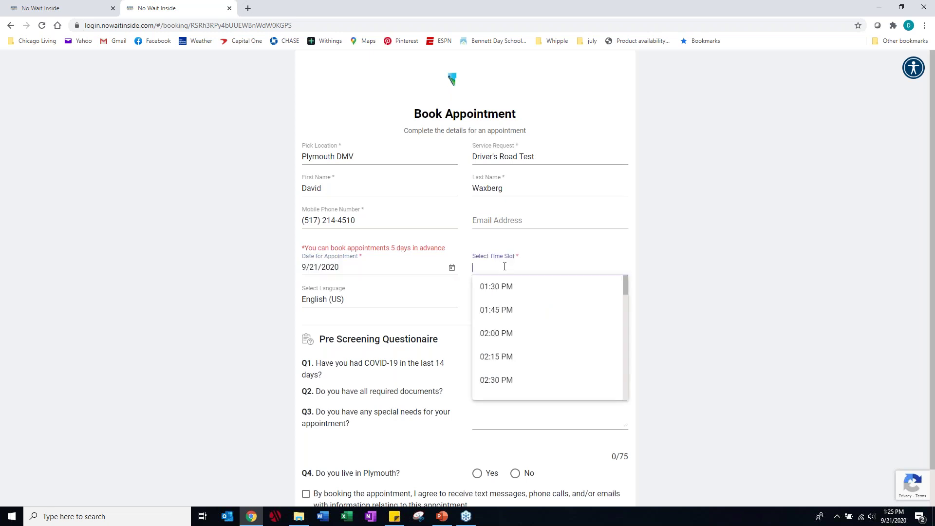
click(501, 288)
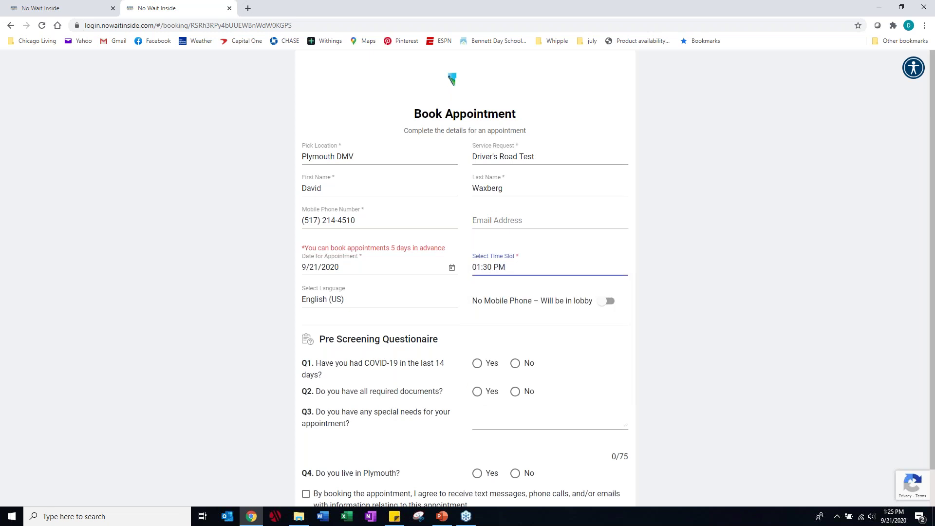
- Answer No to the recent COVID-19 question after dismissing the screening warning triggered by Yes
scroll(265, 306, down, 1)
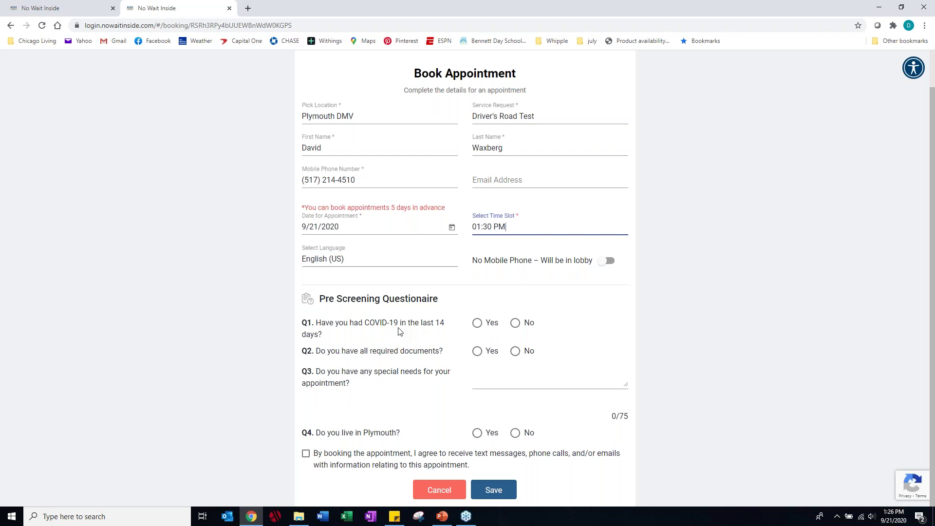
drag(330, 323, 428, 322)
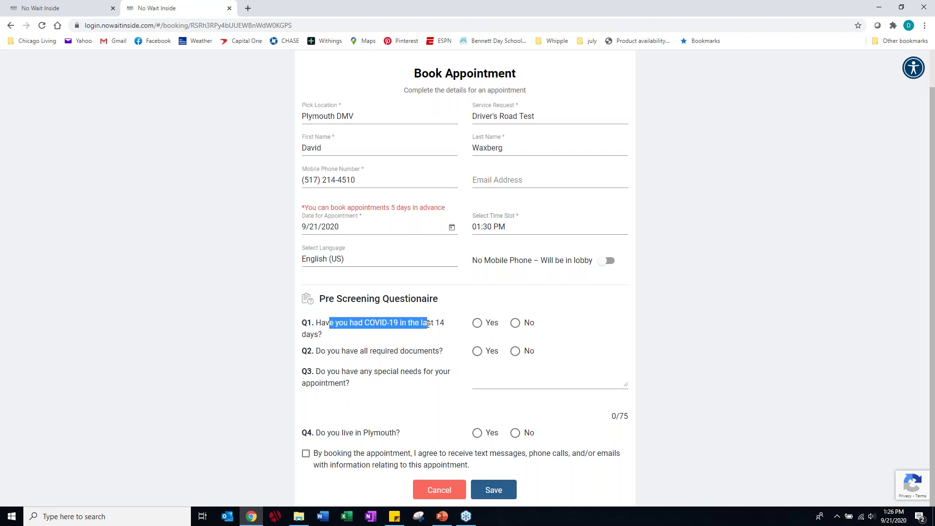
click(477, 323)
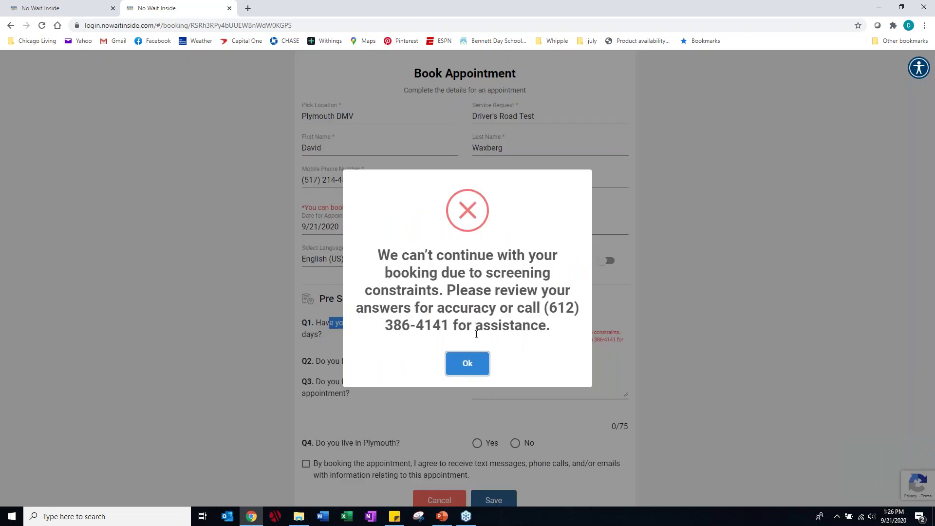
click(472, 366)
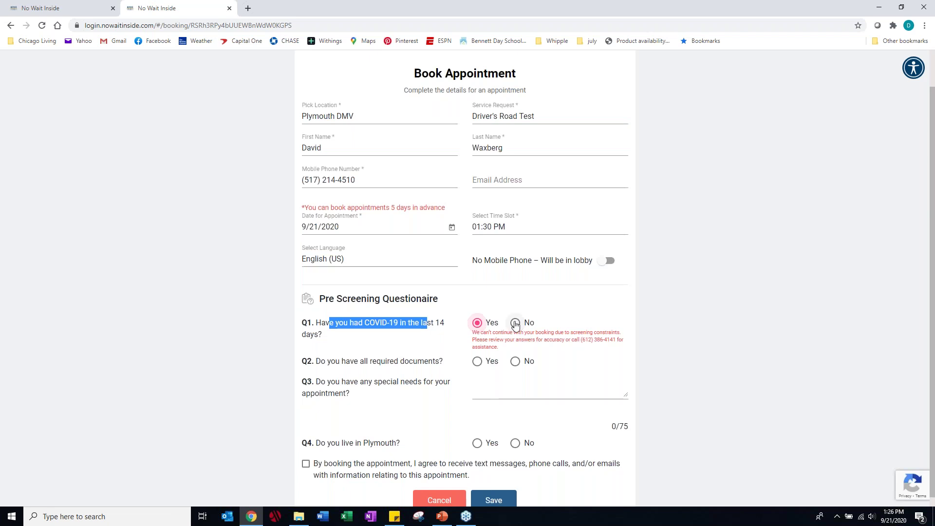
click(516, 323)
- Answer Yes for documents, 'No special needs', Yes for living in Plymouth, and accept consent
click(479, 355)
click(491, 375)
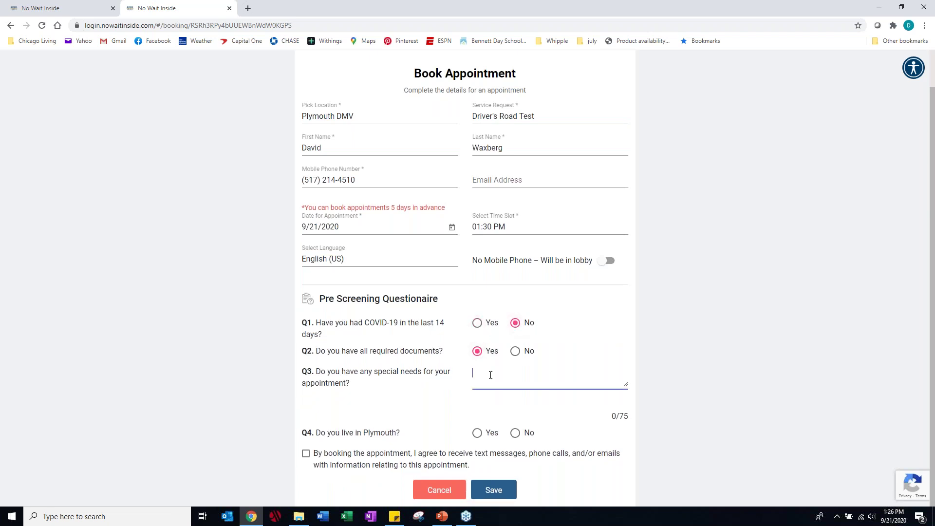
text(No special needs)
click(477, 434)
click(306, 453)
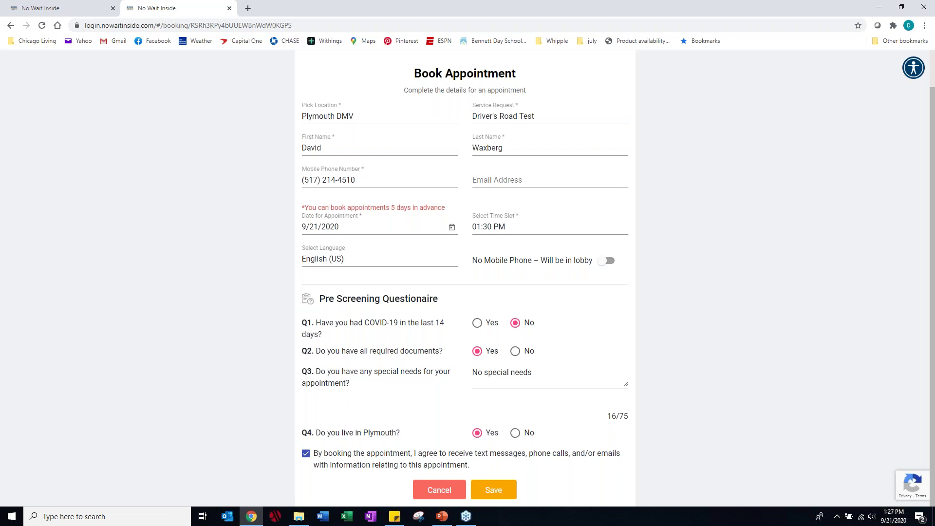
- Submit the booking and expand the Driver's Road Test pool on the dashboard to see the 01:30 pm appointment
click(493, 490)
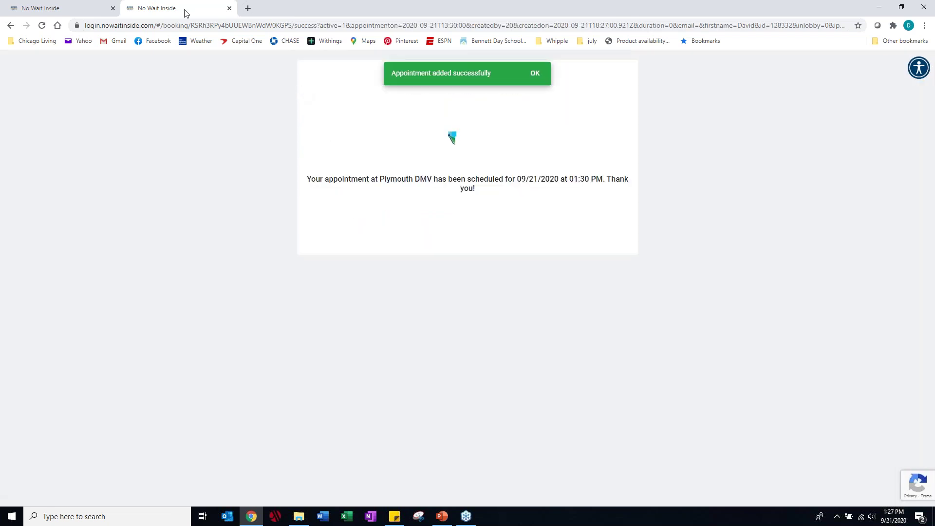
click(69, 10)
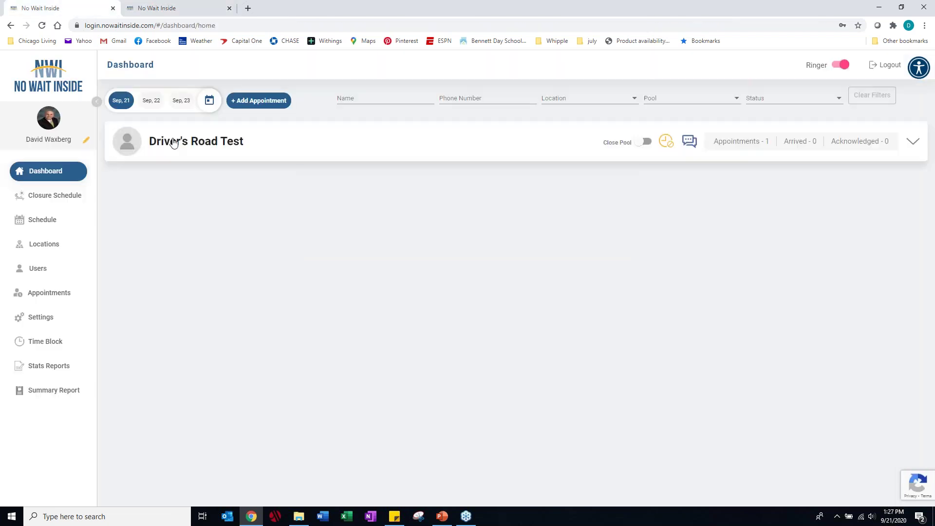
click(212, 146)
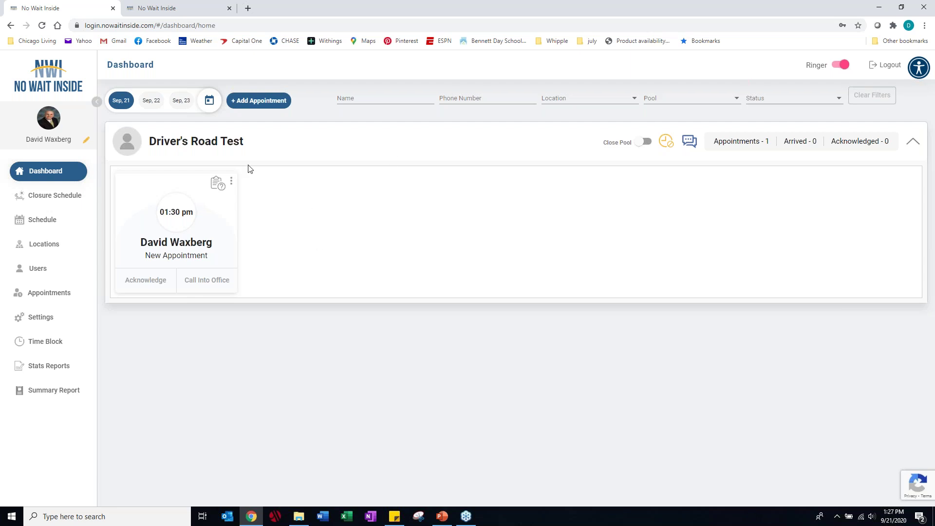
click(217, 185)
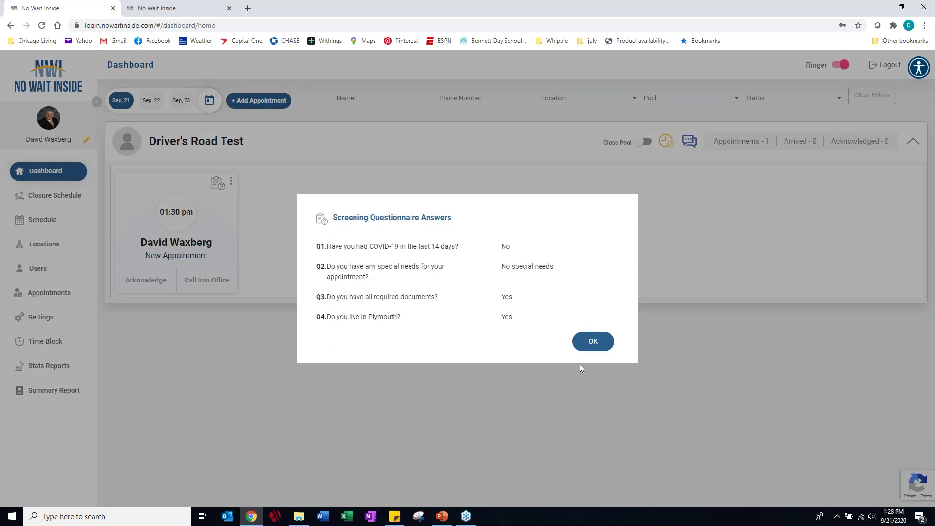
click(602, 347)
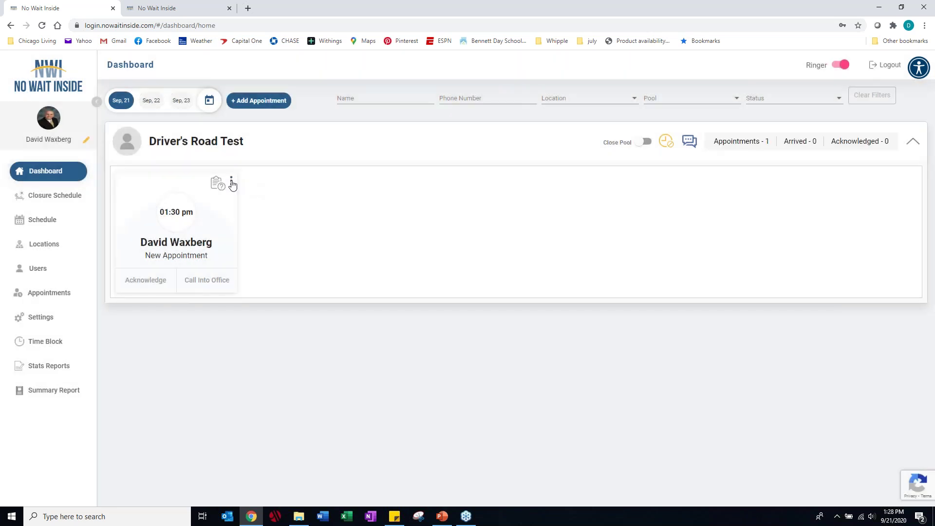
click(232, 183)
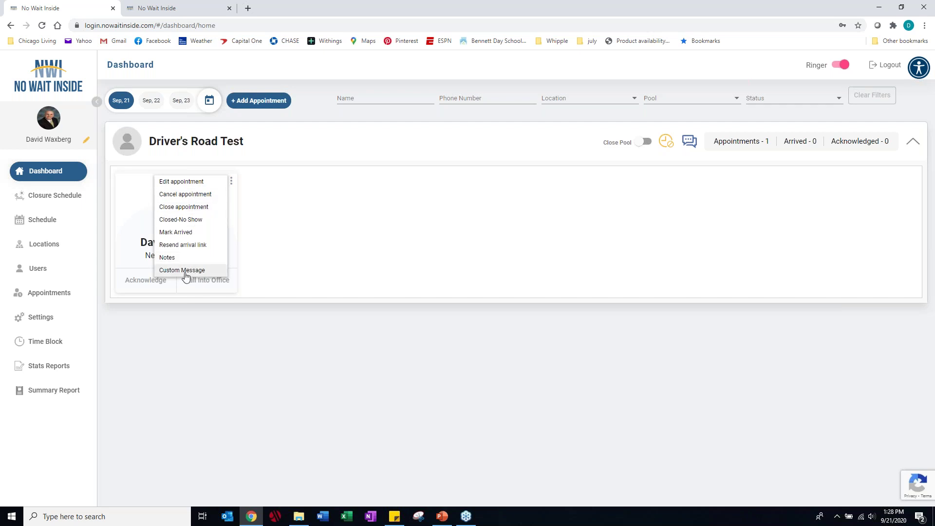
click(318, 243)
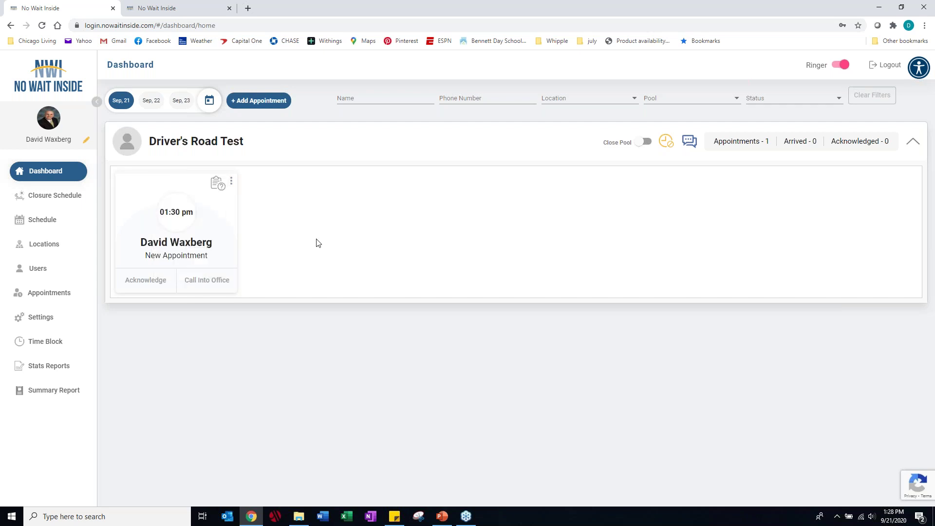
click(643, 144)
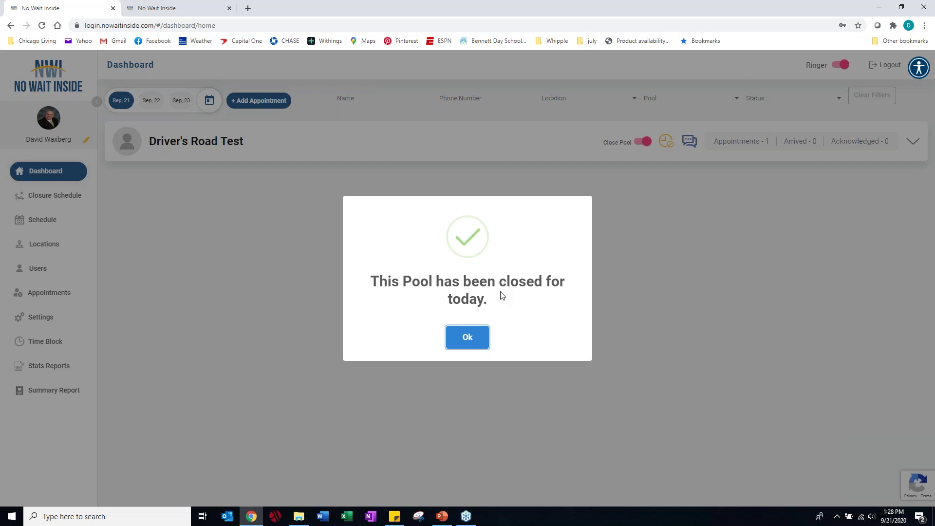
click(468, 338)
click(641, 141)
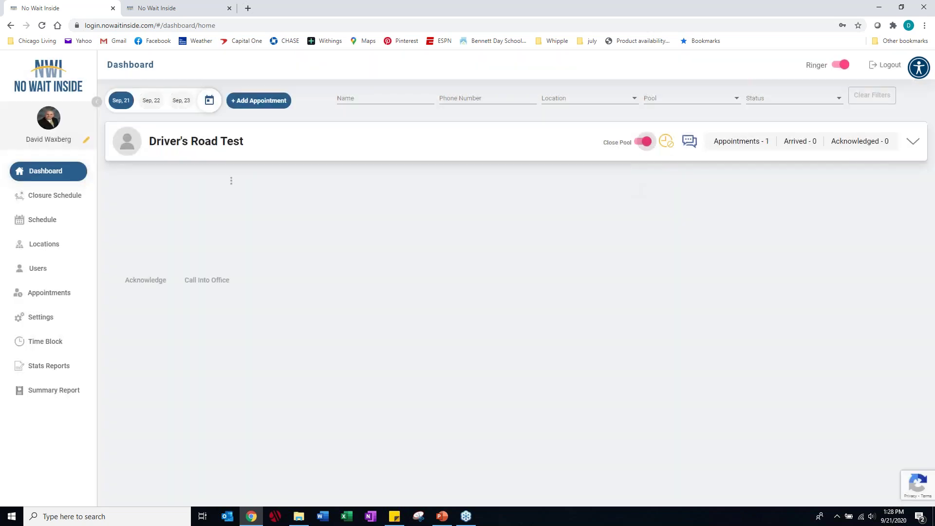
click(468, 336)
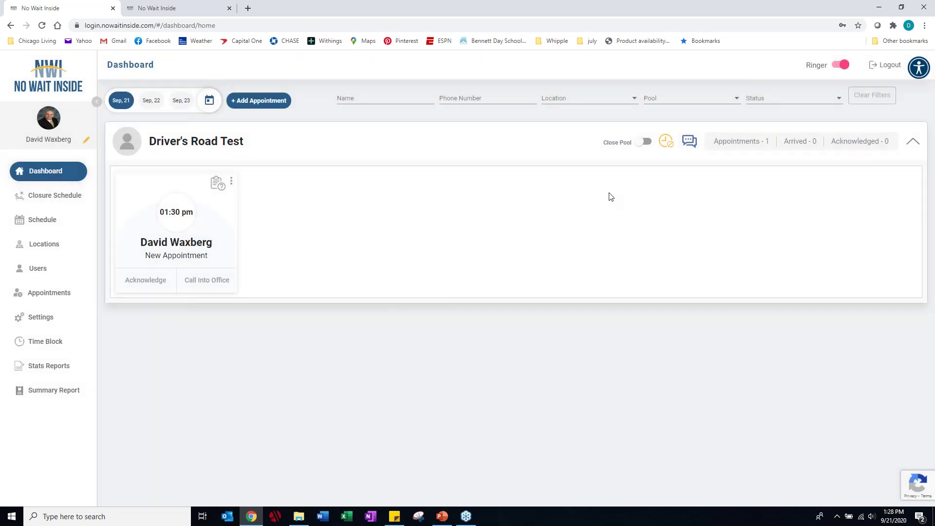
- Send the 01:30 PM appointment 'We are running late. Please be patient.' as both SMS and voice
click(688, 142)
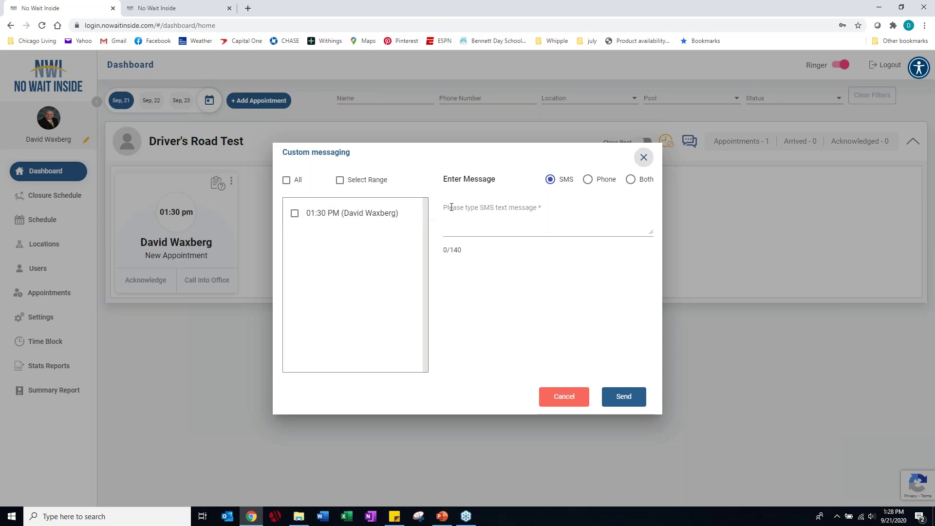
click(295, 214)
click(457, 208)
text(We are running late. Please be patient.)
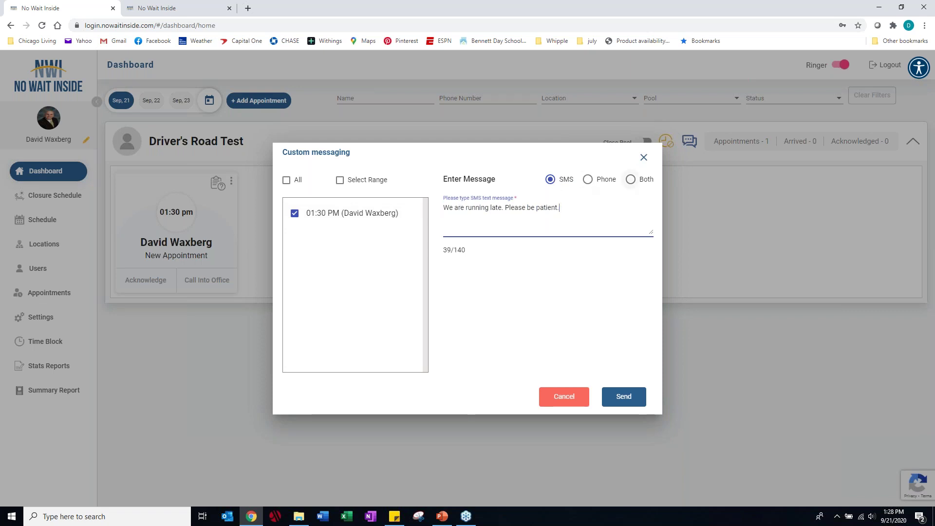
click(630, 179)
click(470, 272)
click(565, 396)
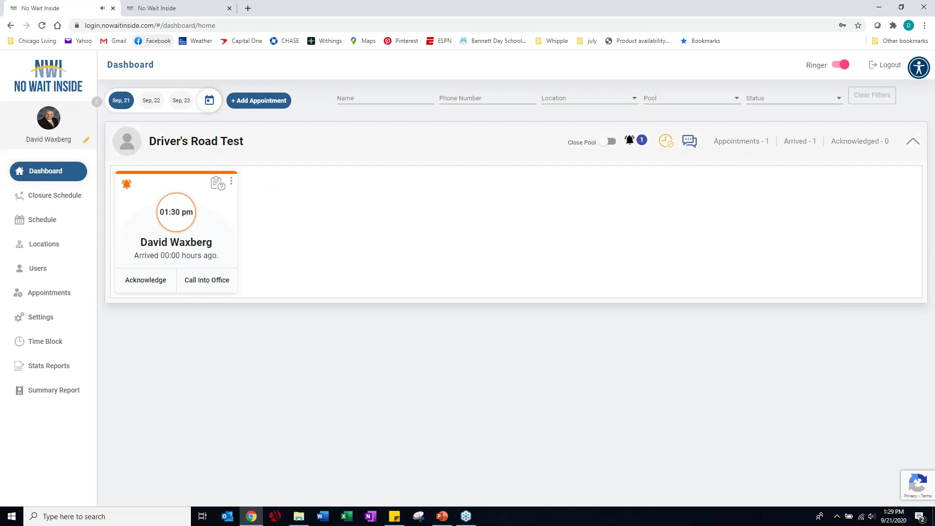
- Mute the browser tab, acknowledge the 01:30 pm appointment, and call it into the office
right_click(80, 9)
click(107, 90)
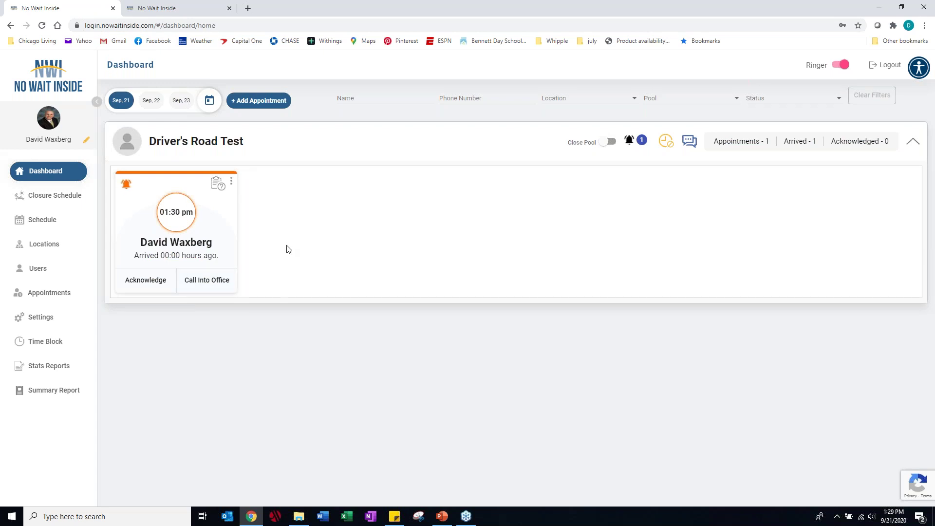
click(152, 287)
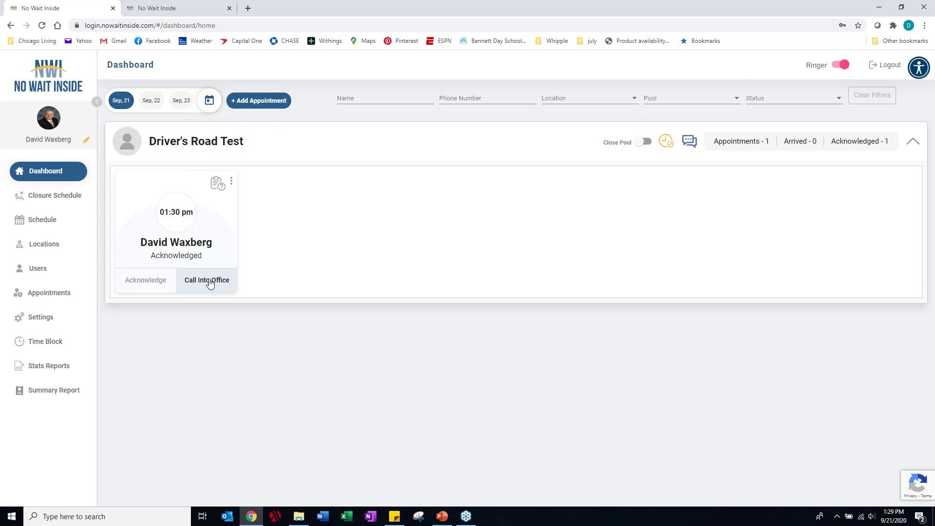
click(210, 284)
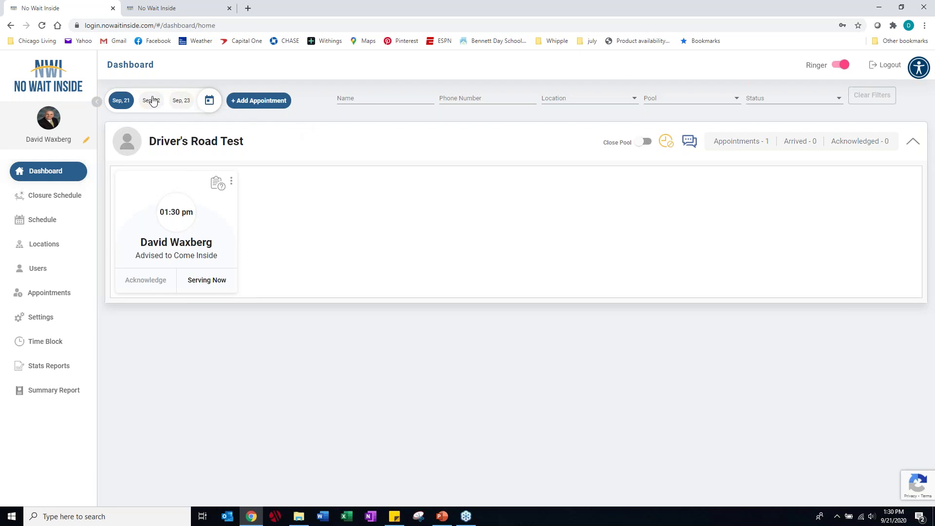
click(210, 101)
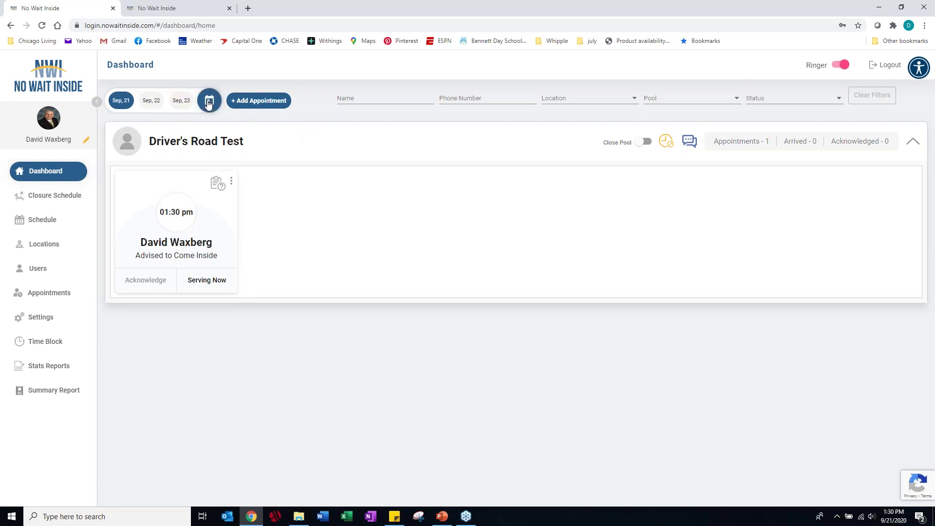
click(382, 96)
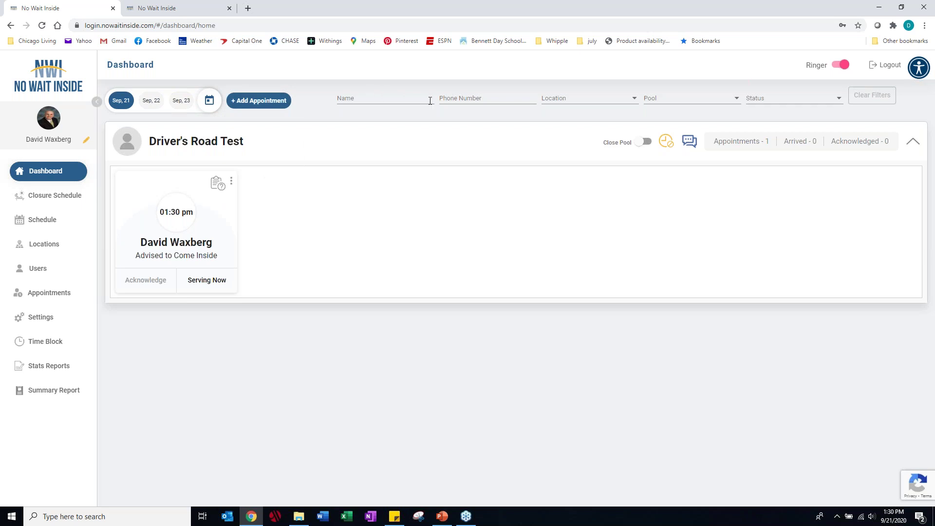
- Filter the Appointments list by the customer's surname in the Name field
click(62, 292)
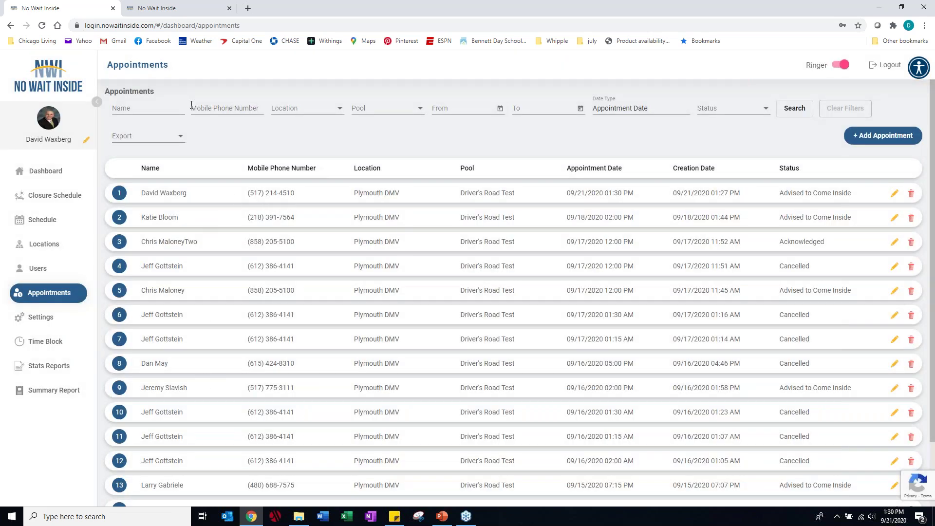
click(166, 106)
key(Return)
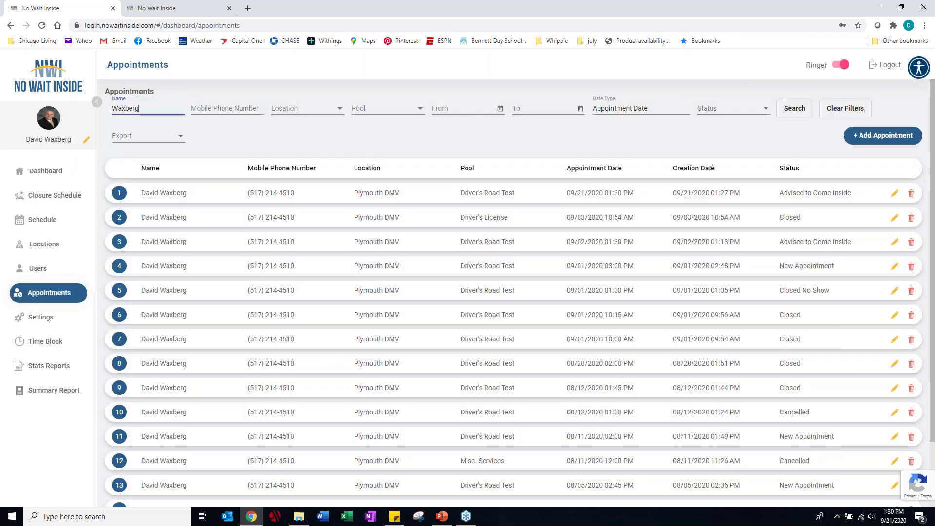
- Check the Export options without exporting, then start the PowerPoint slideshow from the current slide
drag(175, 112, 113, 108)
click(162, 141)
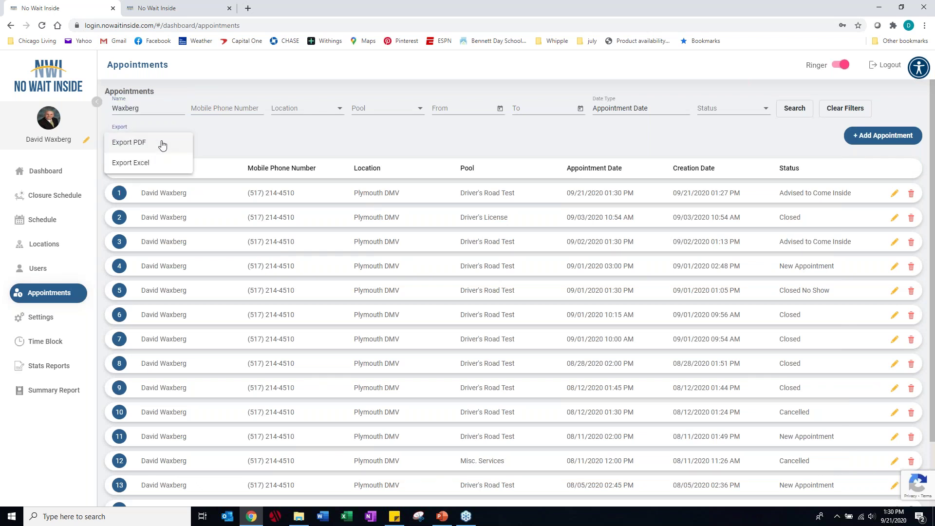
click(203, 155)
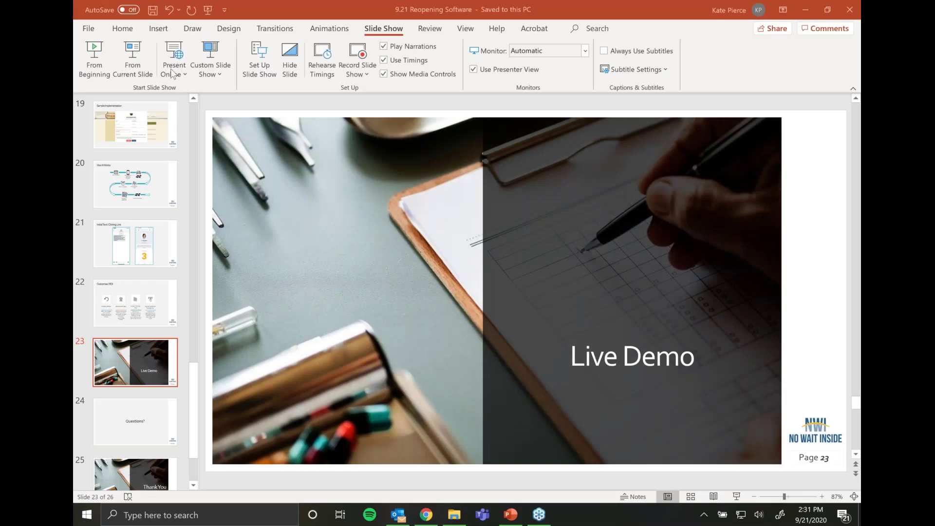
click(139, 67)
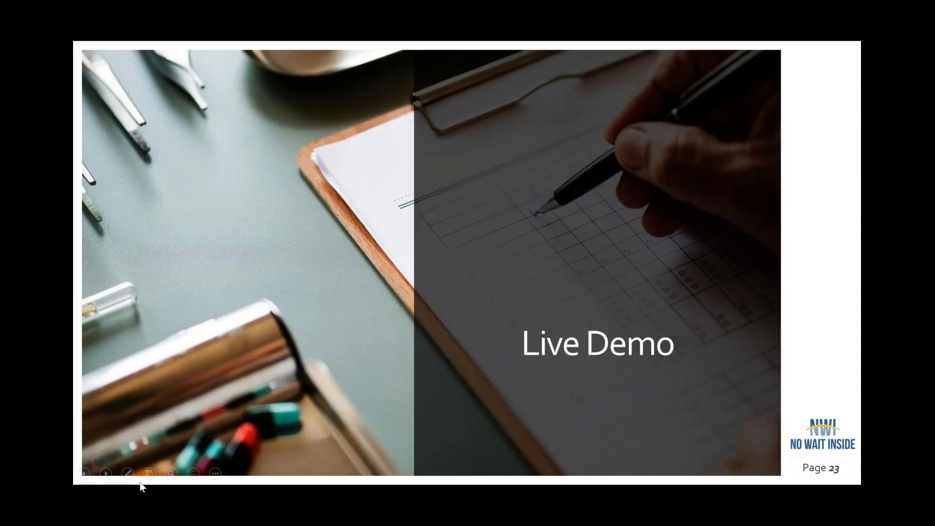